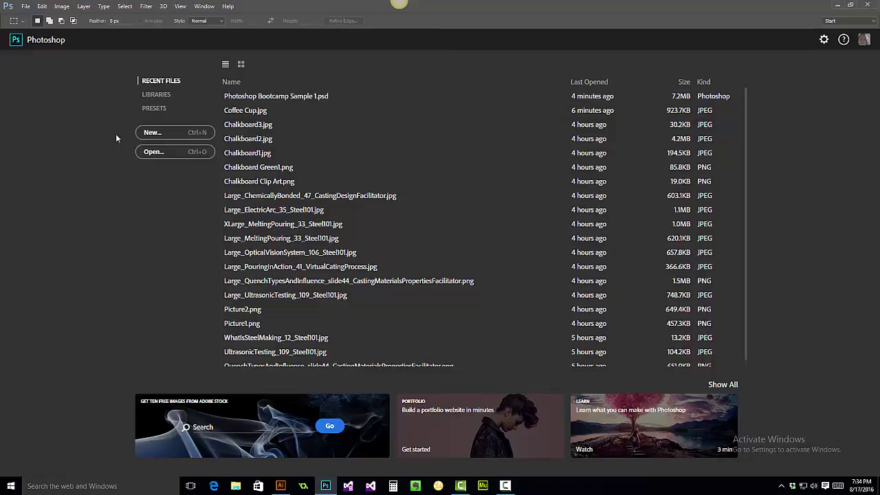
- Open Photoshop Bootcamp Sample 1.psd from the Photoshop Bootcamp folder
click(159, 157)
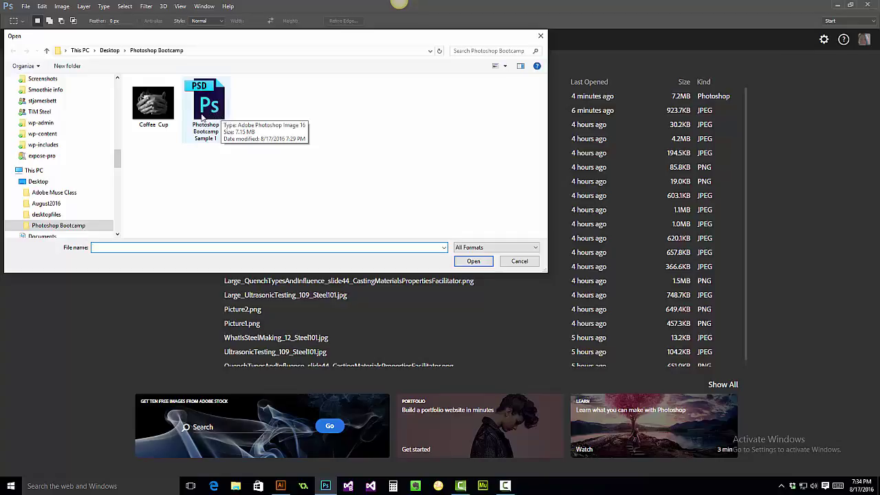
click(204, 121)
click(469, 261)
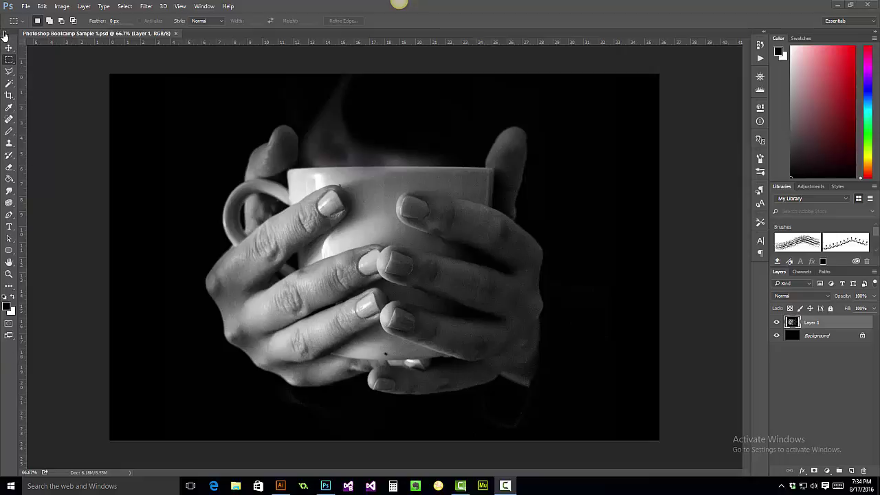
click(5, 35)
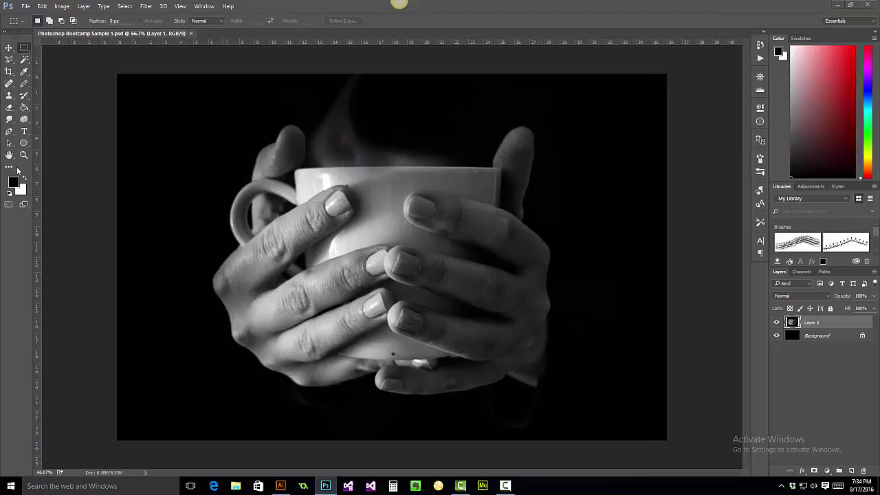
click(5, 35)
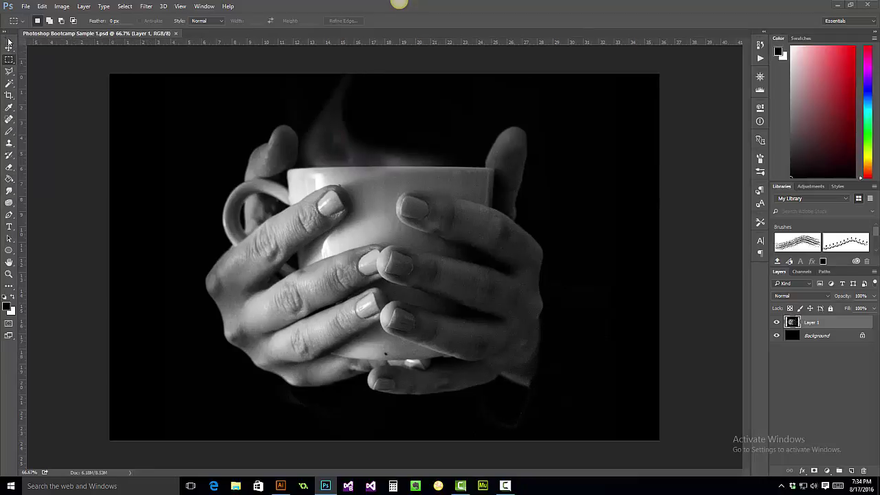
drag(9, 40, 52, 77)
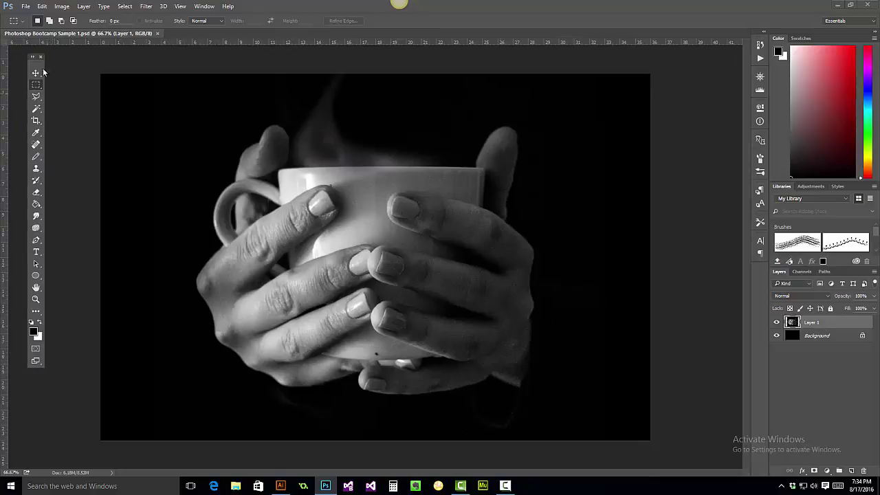
drag(36, 57, 185, 114)
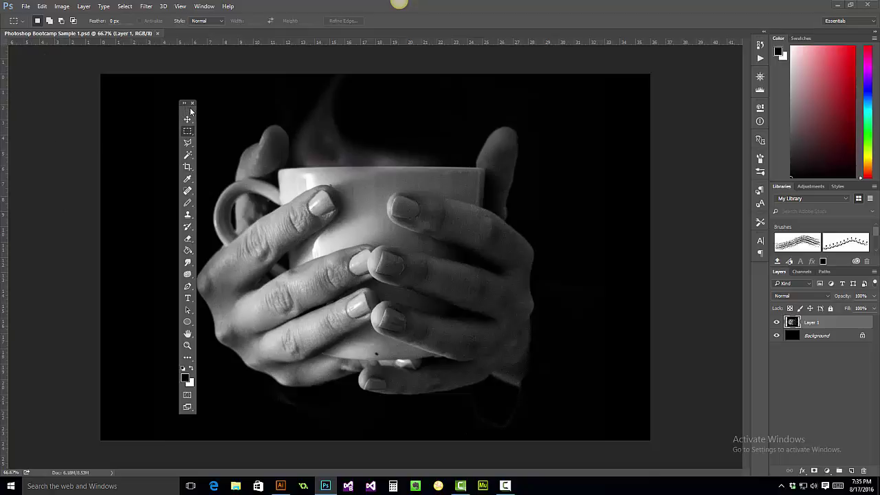
drag(191, 111, 143, 113)
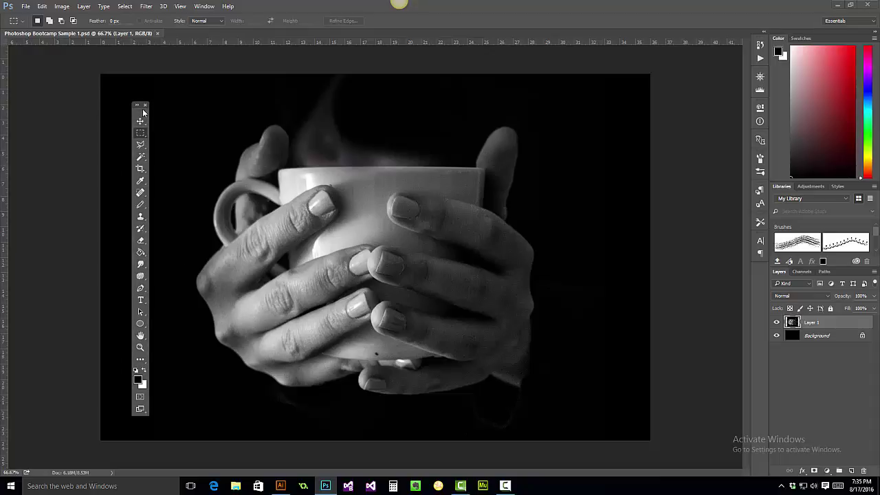
drag(142, 113, 7, 37)
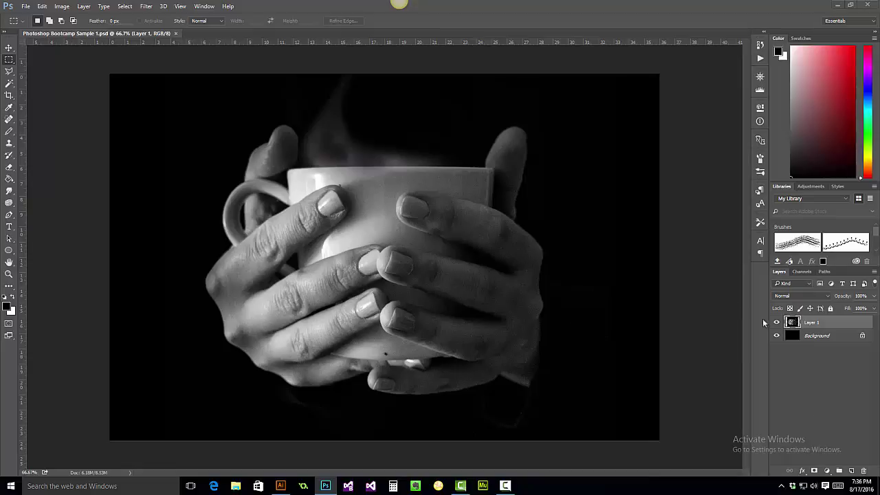
click(206, 9)
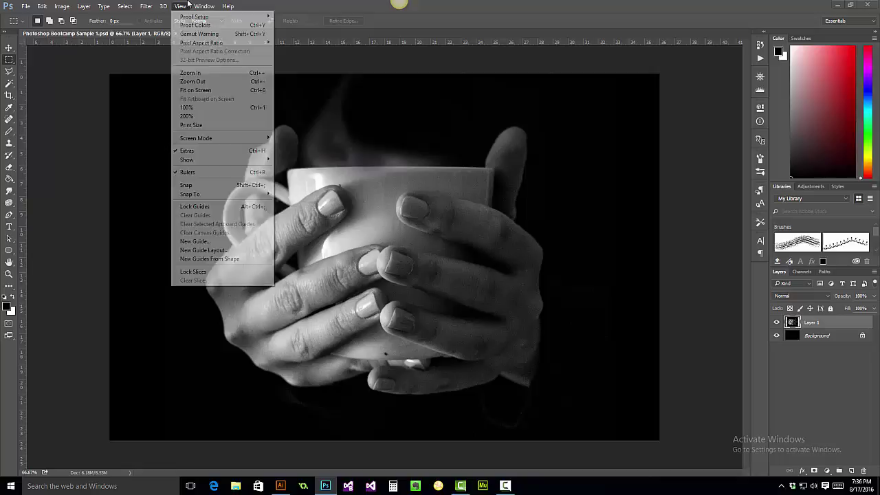
click(269, 5)
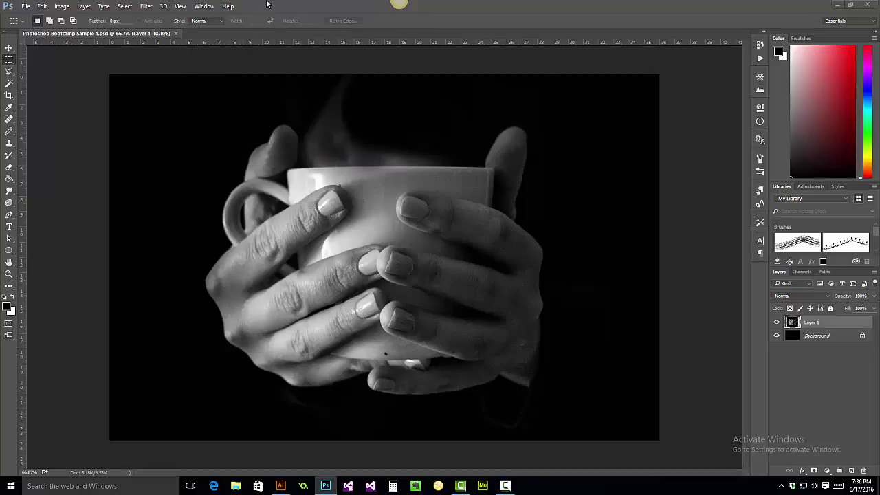
click(809, 335)
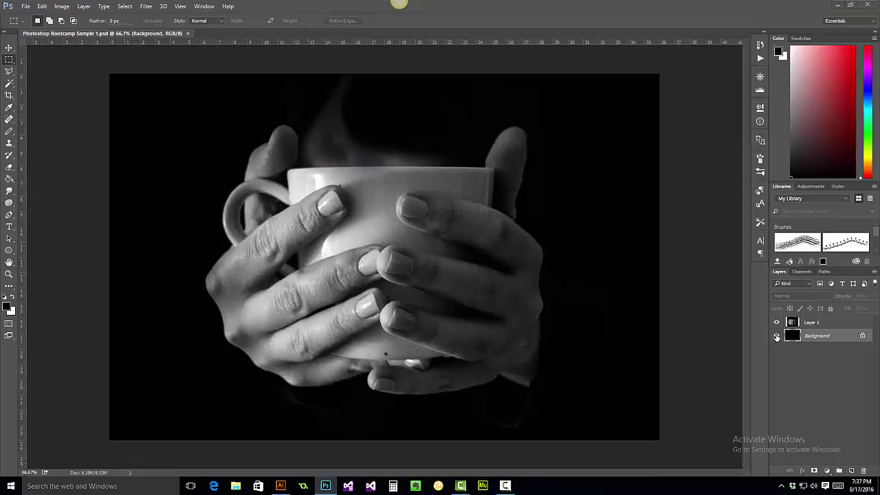
click(777, 336)
click(777, 336)
click(777, 337)
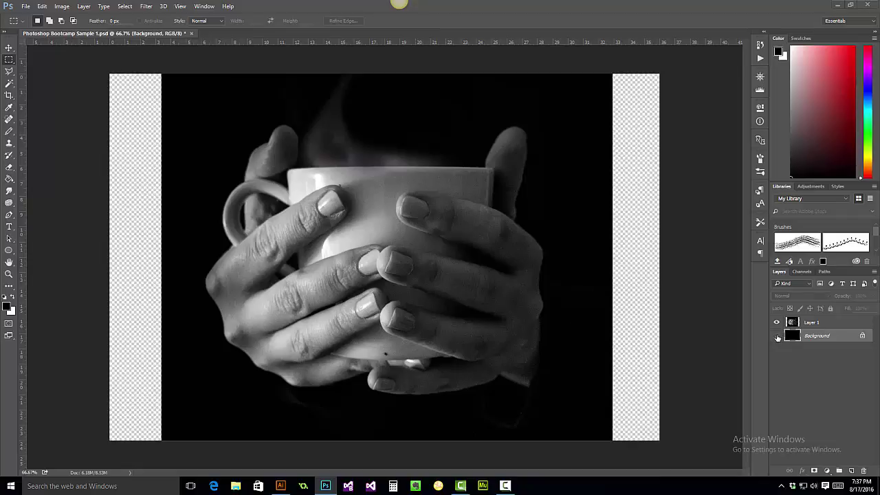
click(777, 336)
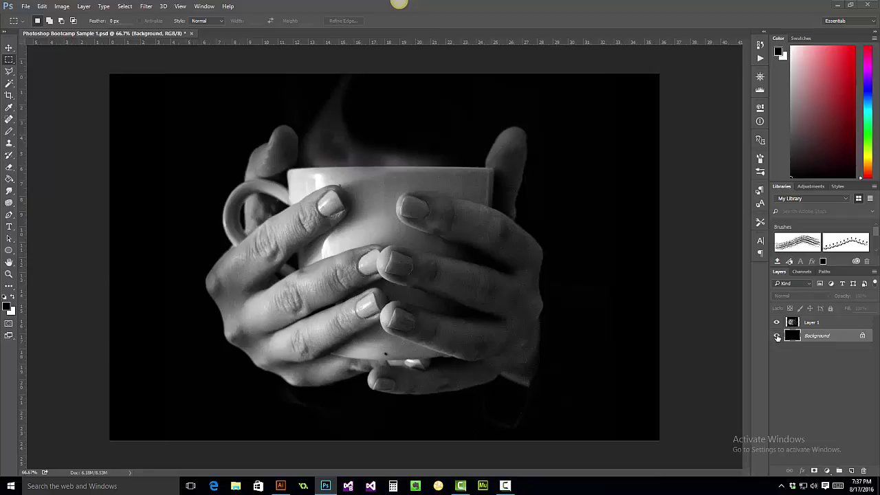
click(823, 323)
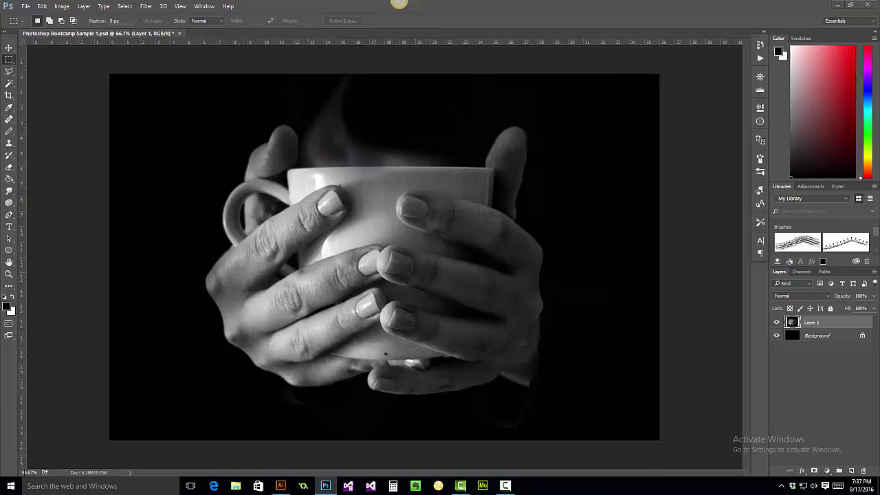
- Set the status-bar zoom to 100%, then change it to 50%
click(29, 472)
text(100)
key(Return)
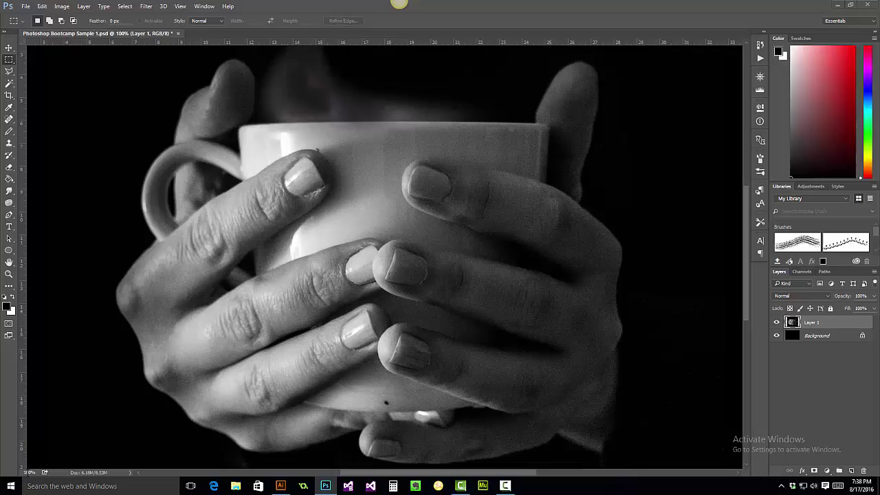
click(29, 472)
text(50)
key(Return)
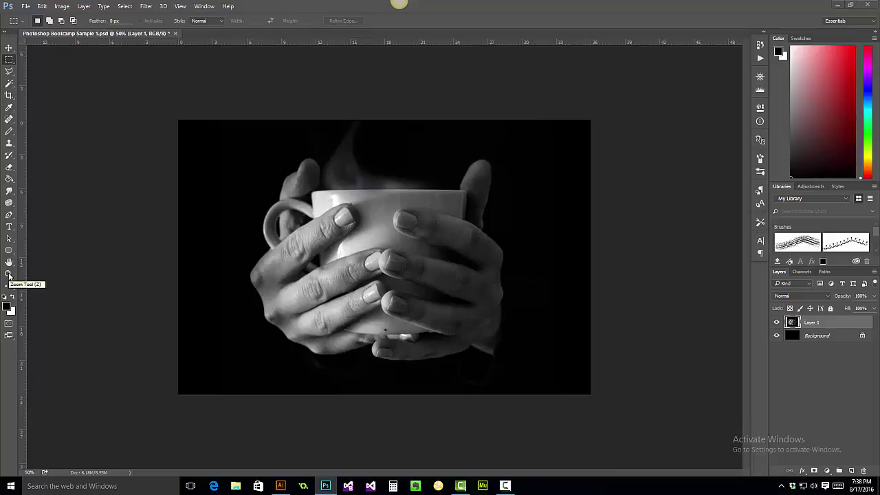
- Pick the Zoom tool, try the Move tool, then return to Zoom with Z
click(9, 276)
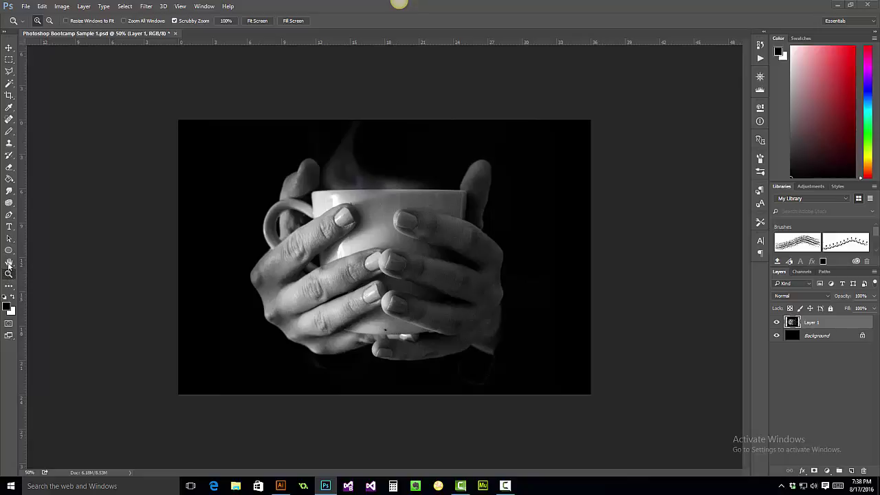
click(8, 48)
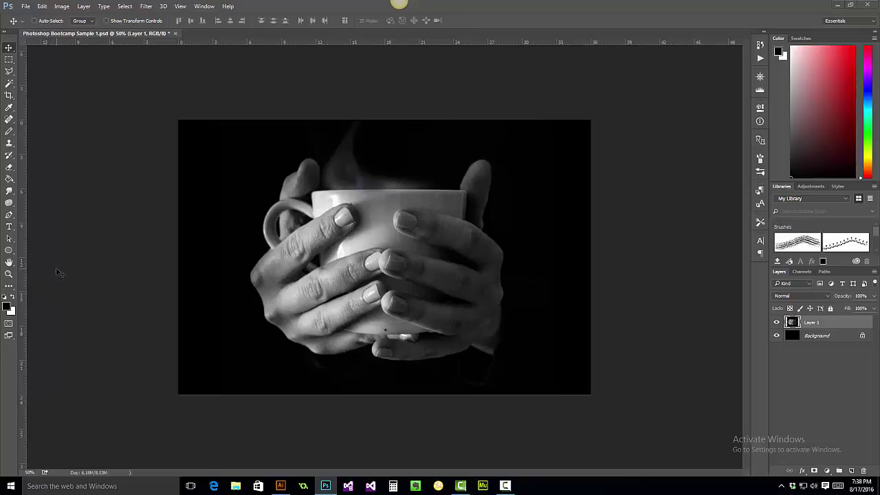
key(z)
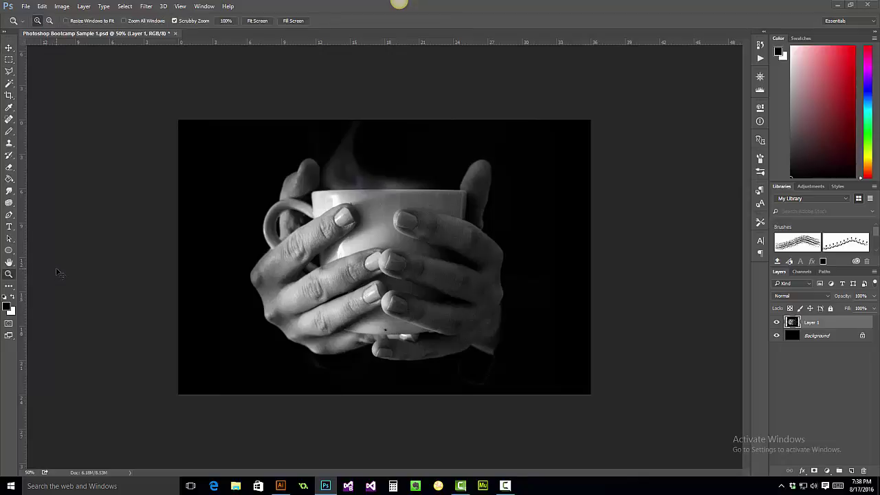
- Zoom in on the fingers click by click from 66.7% up to 700%
click(382, 261)
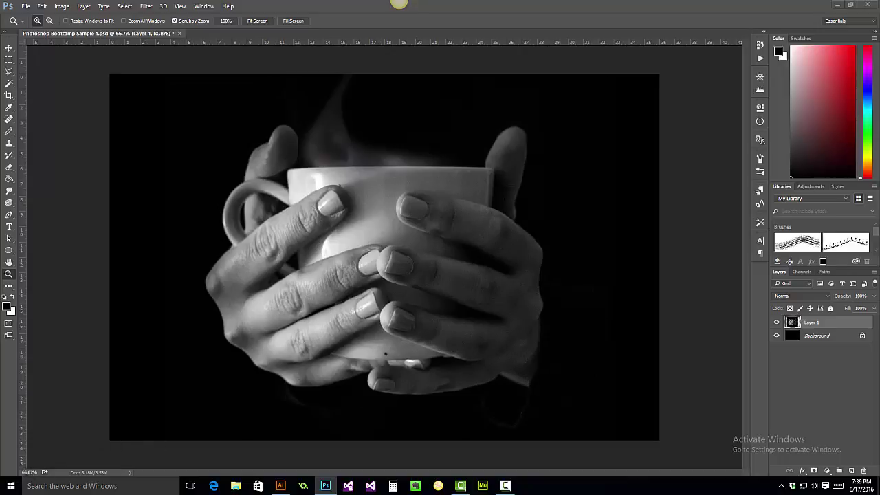
click(391, 288)
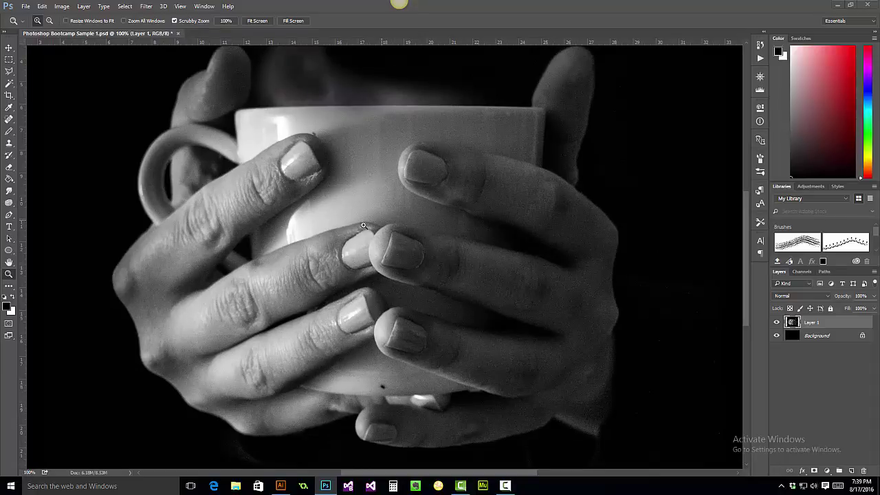
click(261, 300)
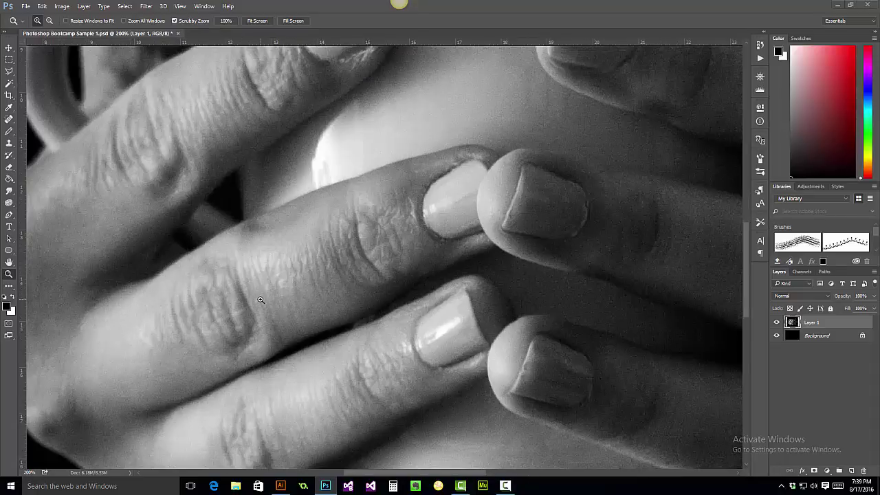
click(281, 290)
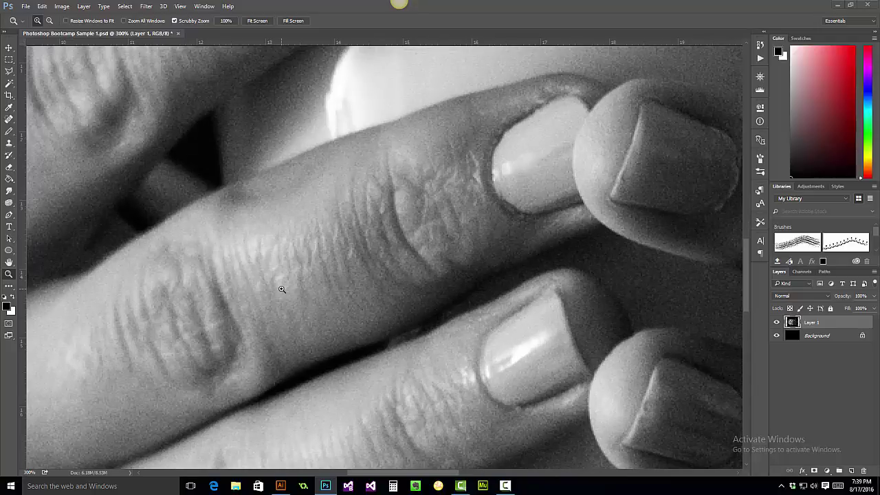
click(281, 289)
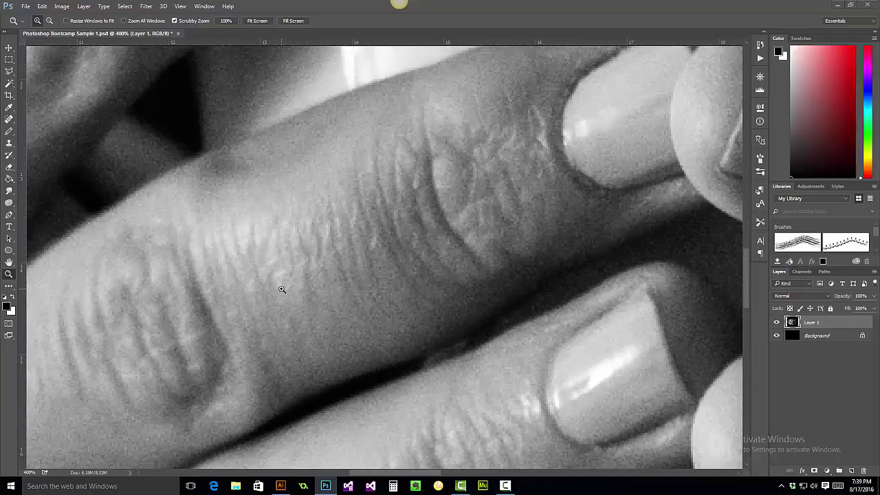
click(281, 289)
click(282, 289)
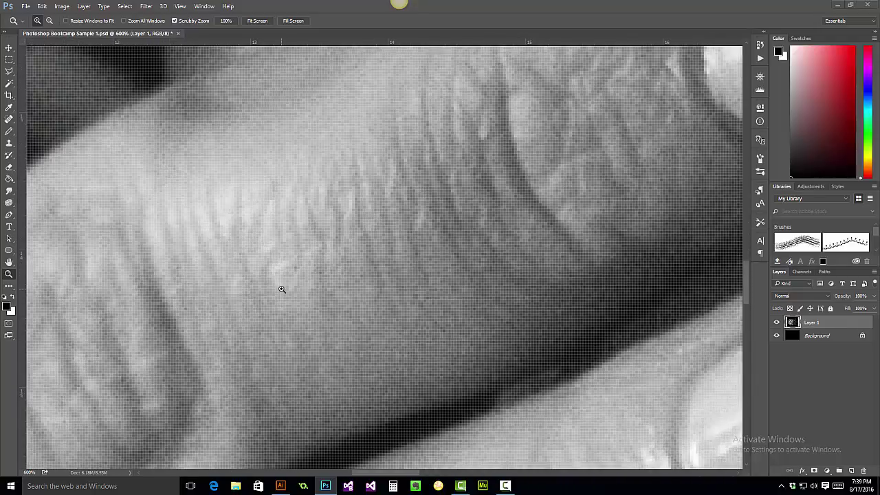
click(281, 289)
click(30, 473)
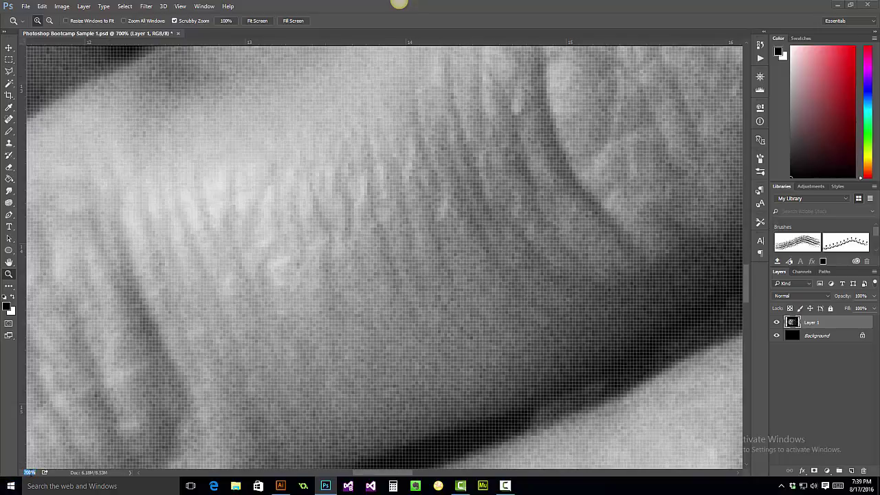
- Enter 3200% zoom to see individual pixels, then enter 100% to return
text(3200)
key(Return)
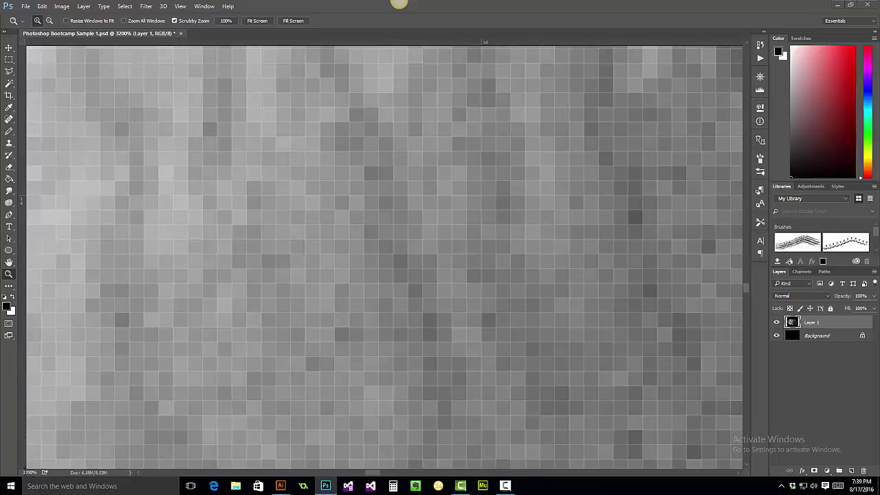
click(30, 472)
text(100)
key(Return)
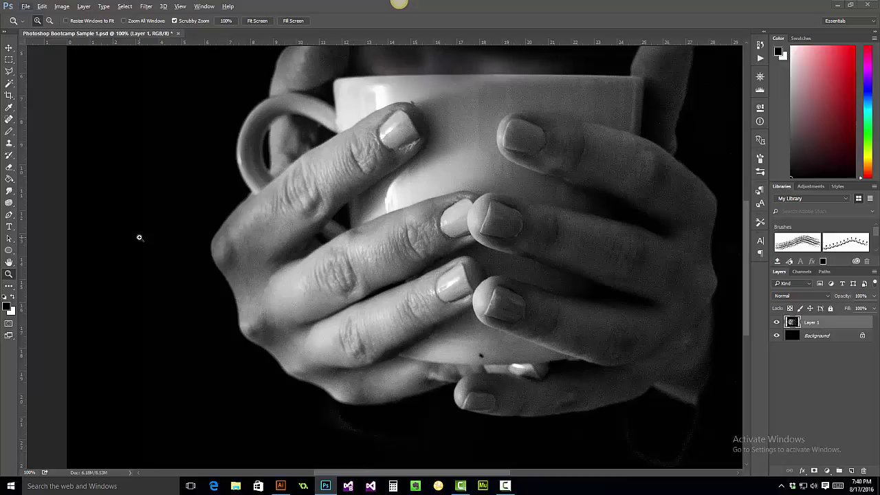
- Alt-click the canvas to zoom out through 66.7% and 50% to 33.3%
key(alt)
key(alt)
key(alt)
alt+click(178, 208)
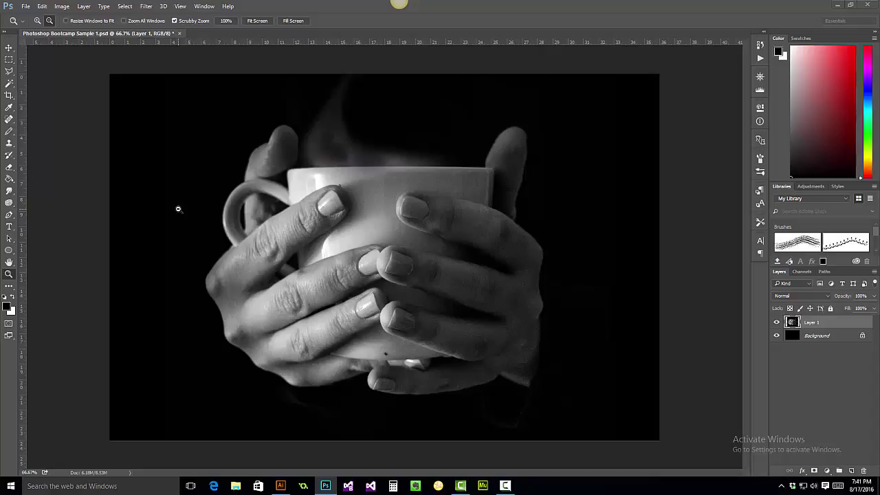
alt+click(176, 208)
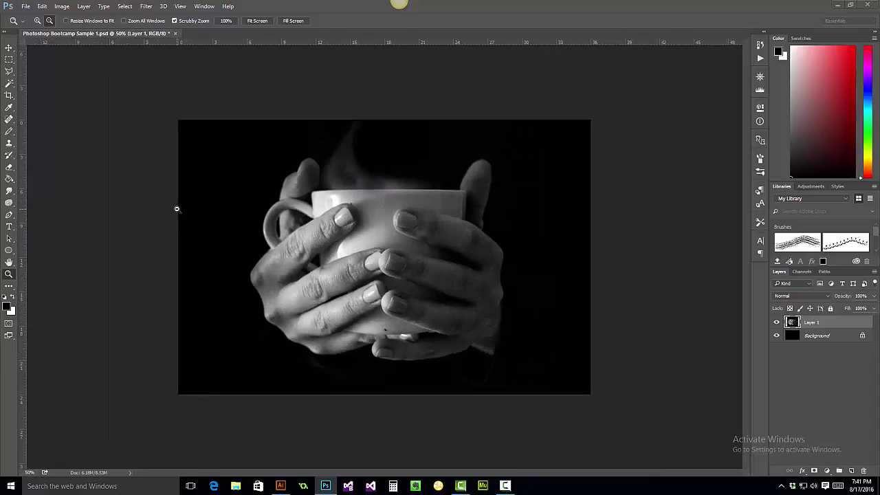
alt+click(253, 204)
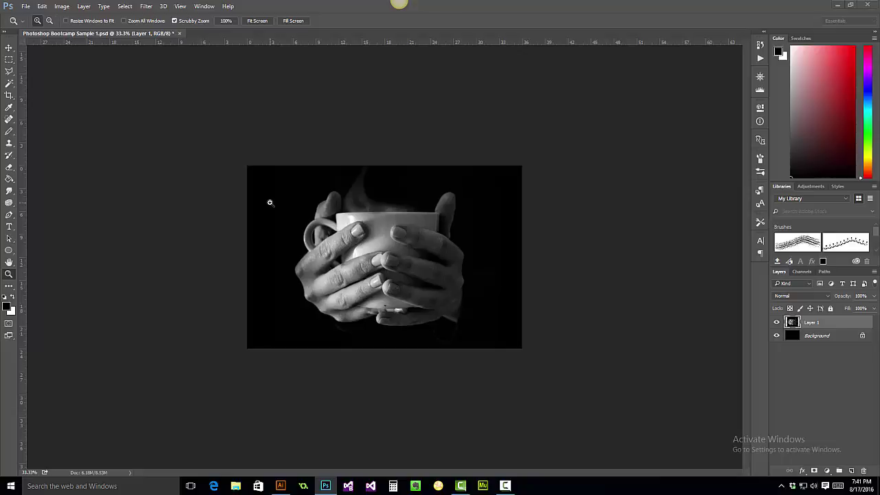
- Set the status-bar zoom to 60%
click(30, 472)
text(60)
key(Return)
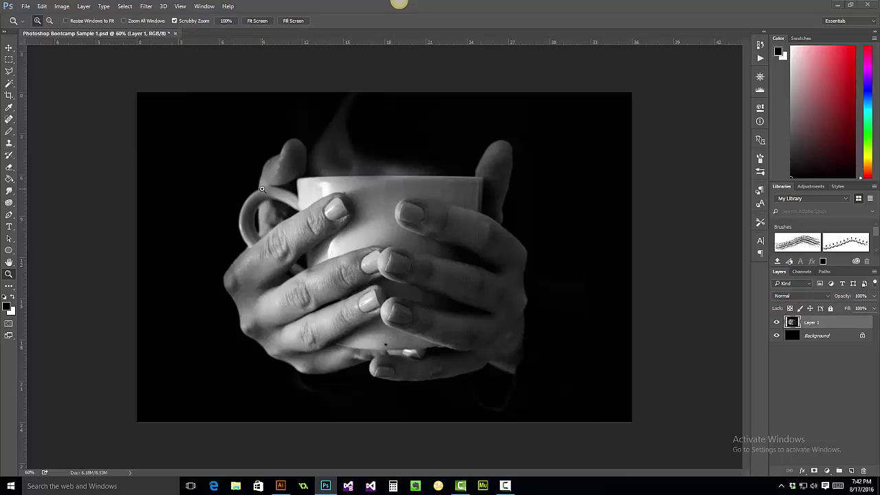
- Scrubby-zoom into the mug handle, back out, then in again to about 66%
drag(268, 192, 436, 240)
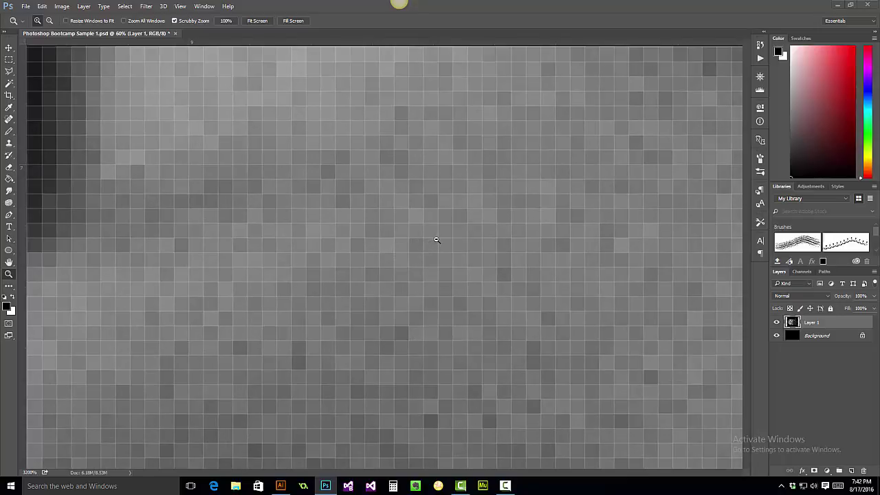
drag(436, 239, 289, 236)
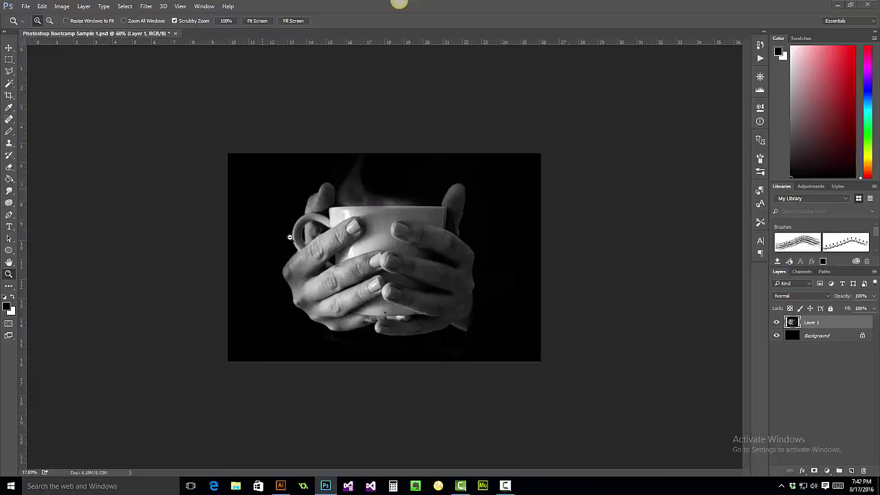
drag(290, 236, 480, 238)
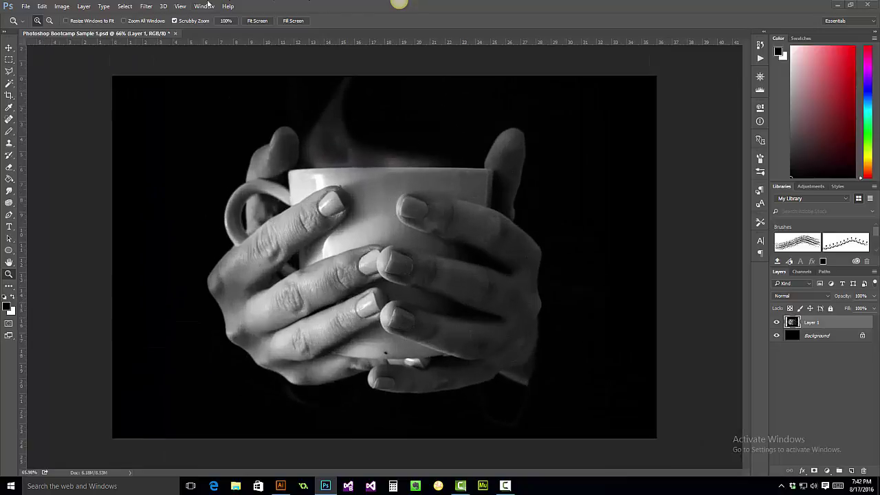
click(175, 21)
click(175, 21)
drag(298, 183, 377, 232)
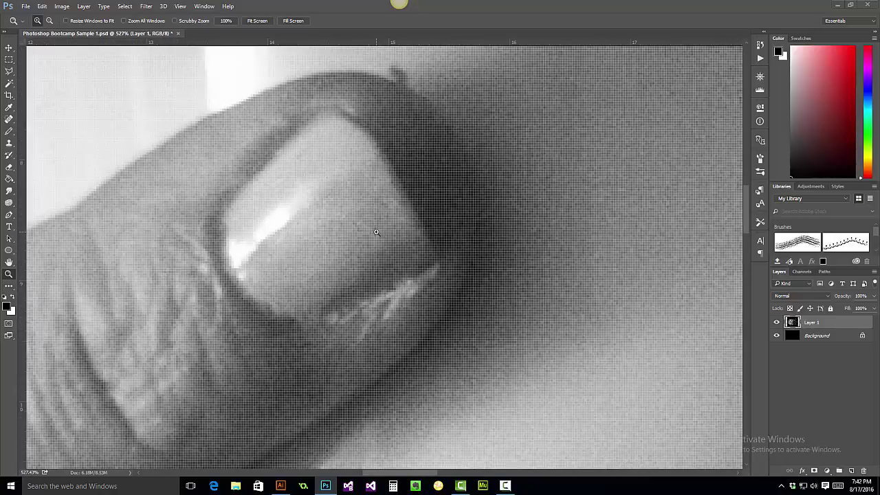
click(376, 232)
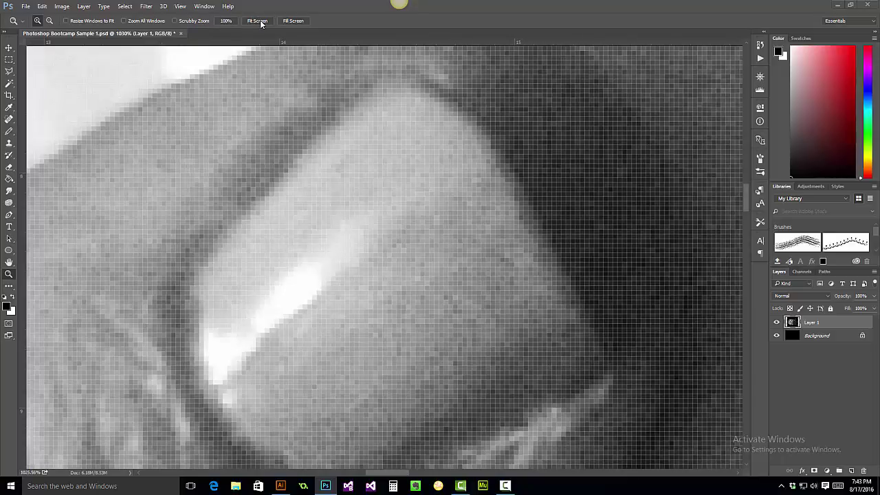
click(260, 20)
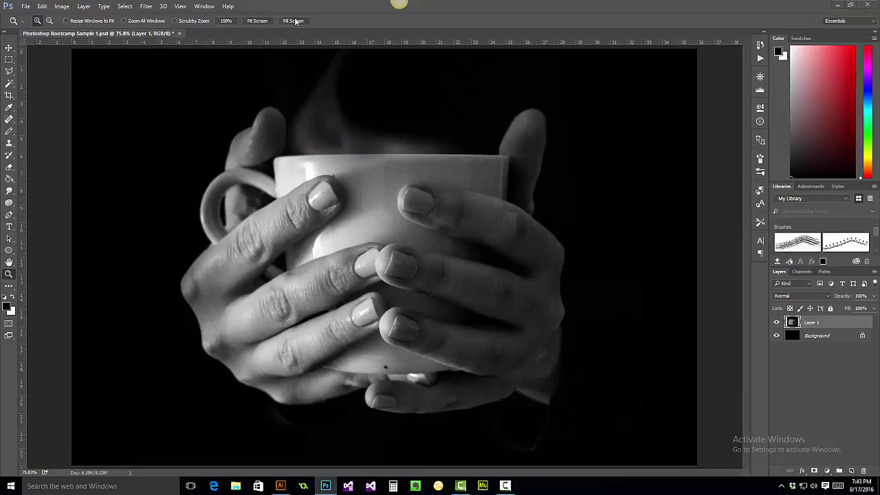
click(295, 22)
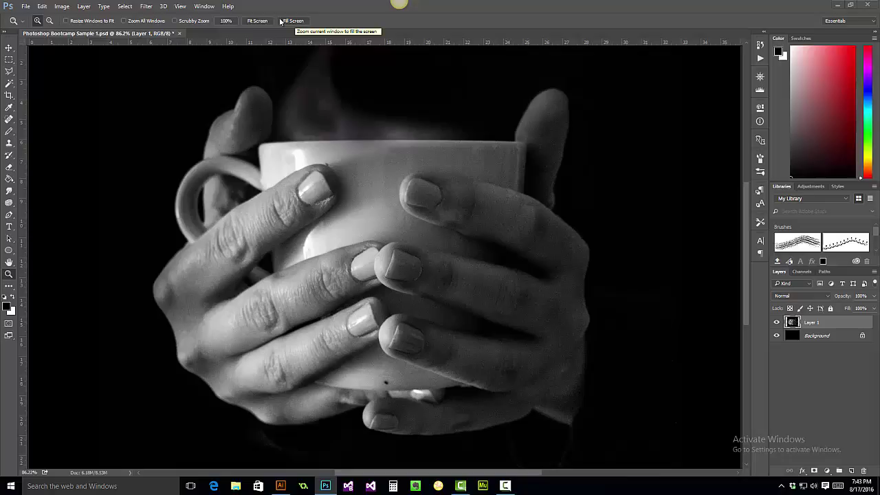
click(256, 21)
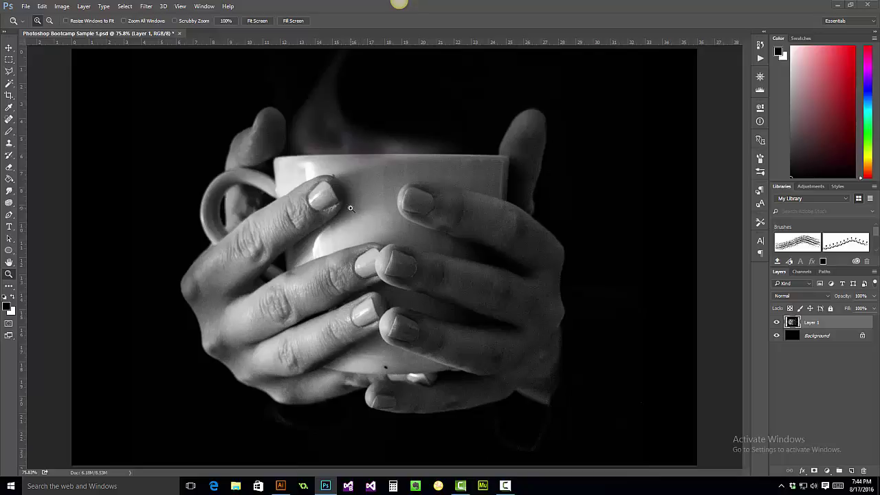
- Zoom into the mug rim, fit the photo to screen, and enable Scrubby Zoom
drag(318, 167, 358, 193)
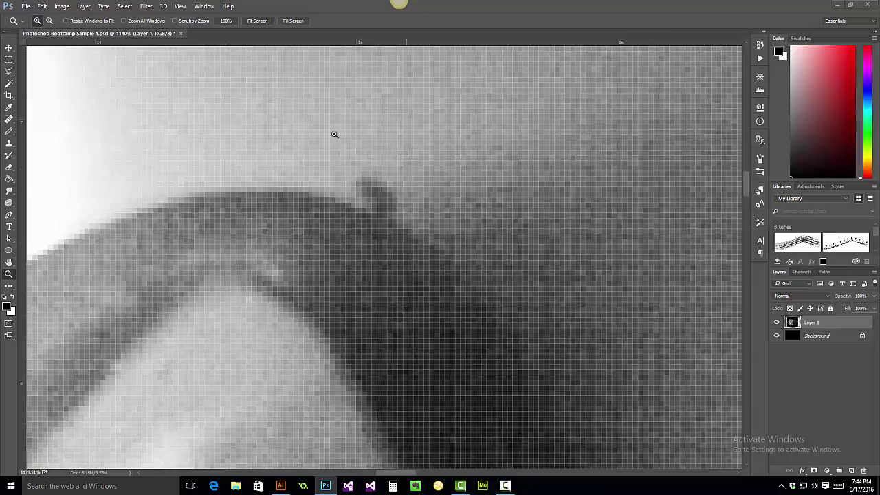
click(256, 20)
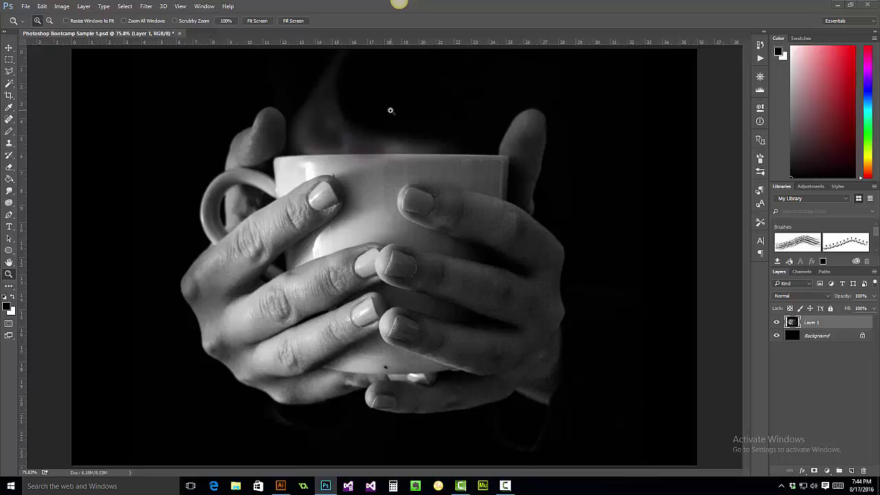
click(174, 21)
- Select the Move tool from the top of the Tools panel
click(9, 49)
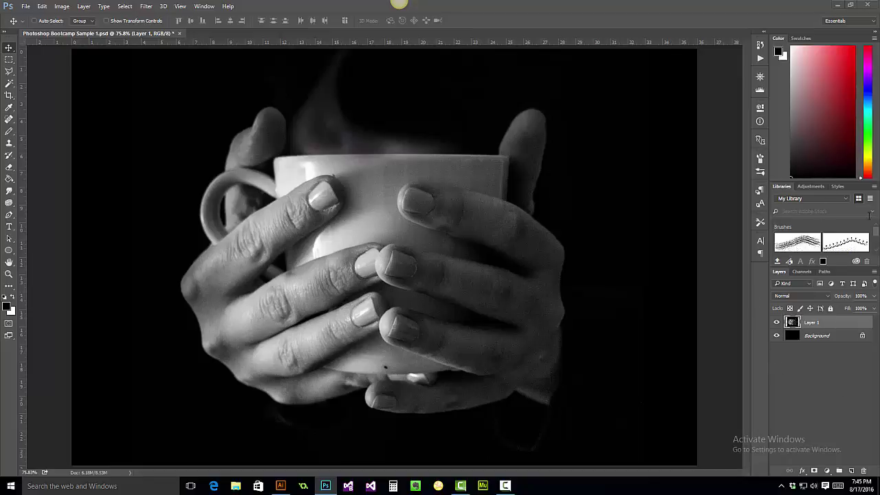
- Show the Adjustments panel, glancing at Styles before returning to Adjustments
click(809, 186)
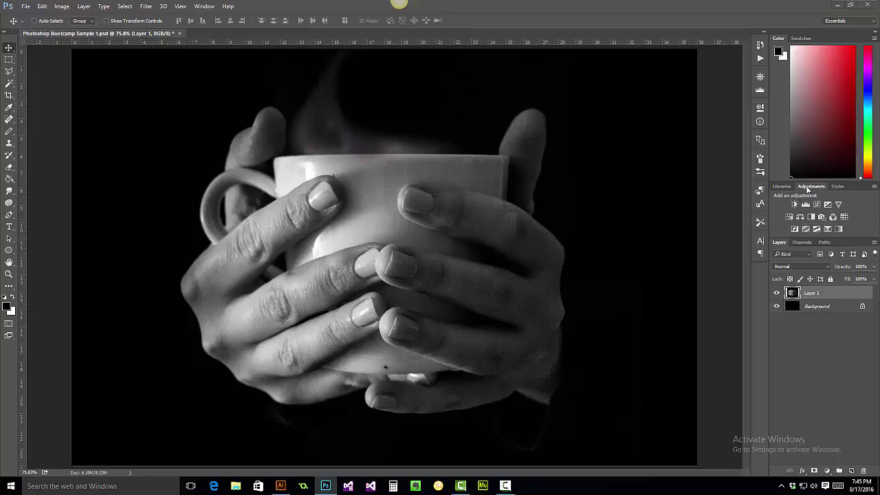
click(838, 186)
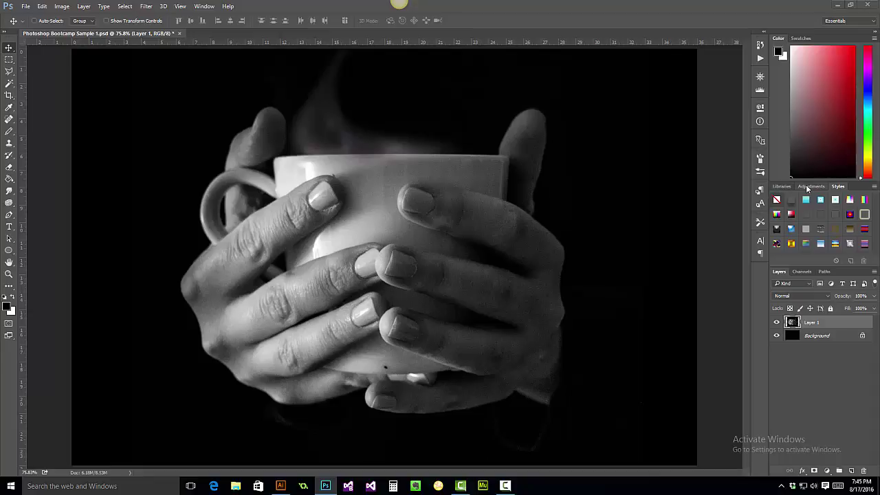
click(813, 187)
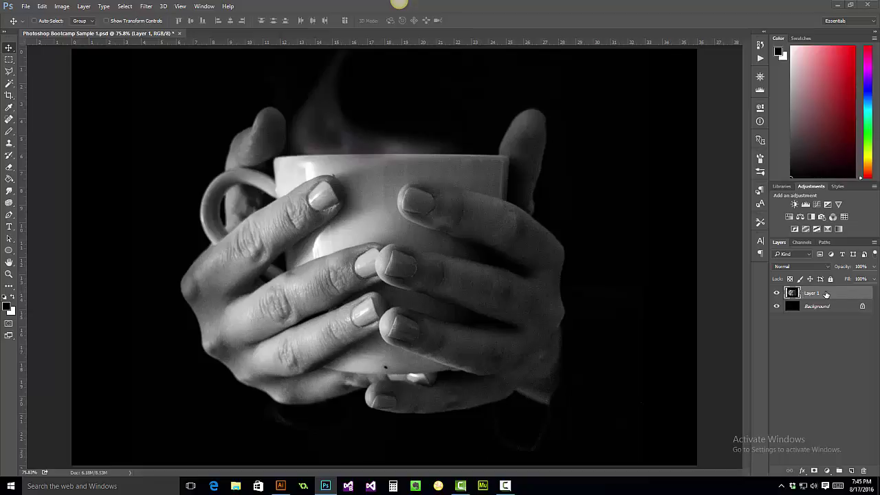
- Create the Brightness/Contrast 1 adjustment layer above Layer 1 from the Adjustments panel
click(793, 203)
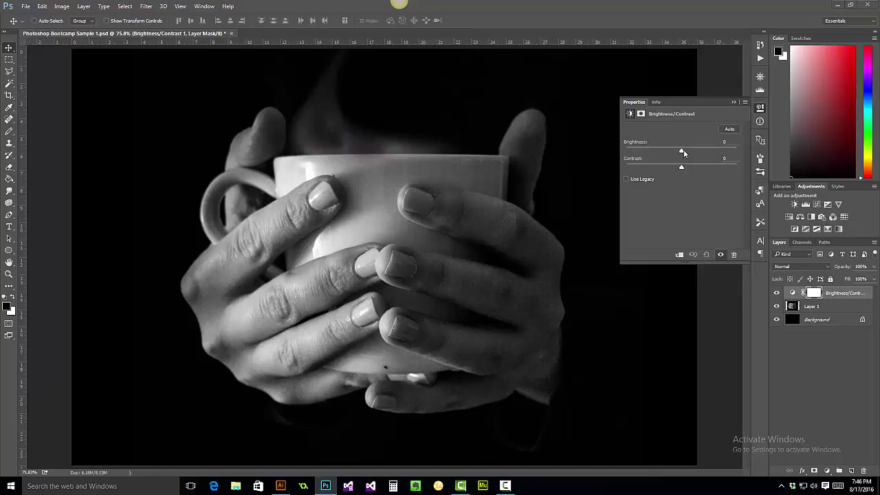
- Preview brightening and darkening the photo, settling brightness at 15
drag(683, 152, 717, 149)
drag(702, 148, 625, 152)
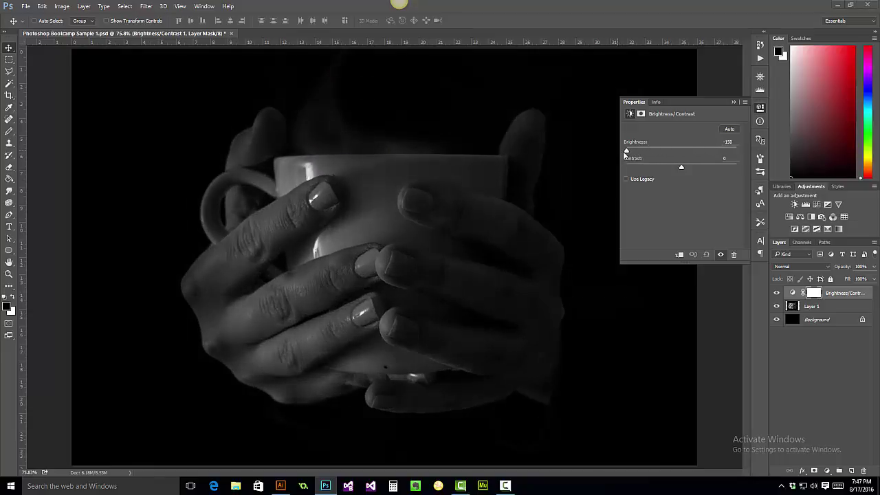
drag(625, 152, 687, 154)
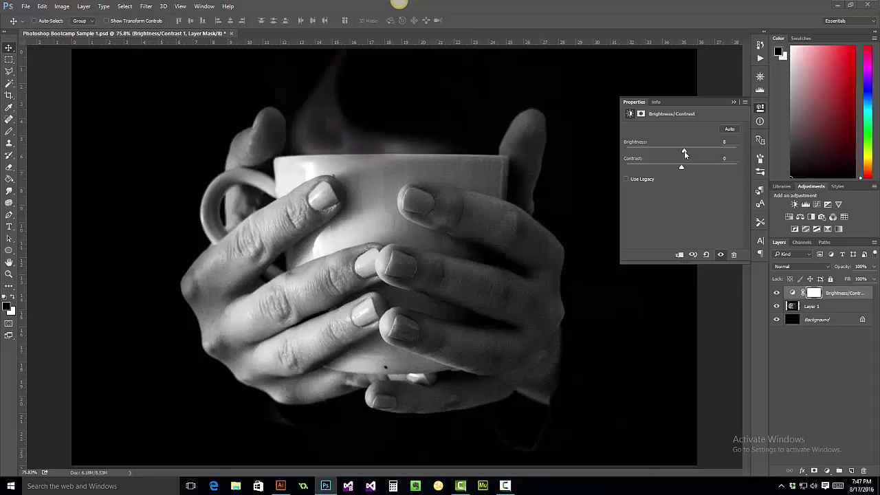
drag(687, 154, 687, 154)
- Preview higher and maximum contrast, then bring contrast back to 0
drag(688, 167, 625, 165)
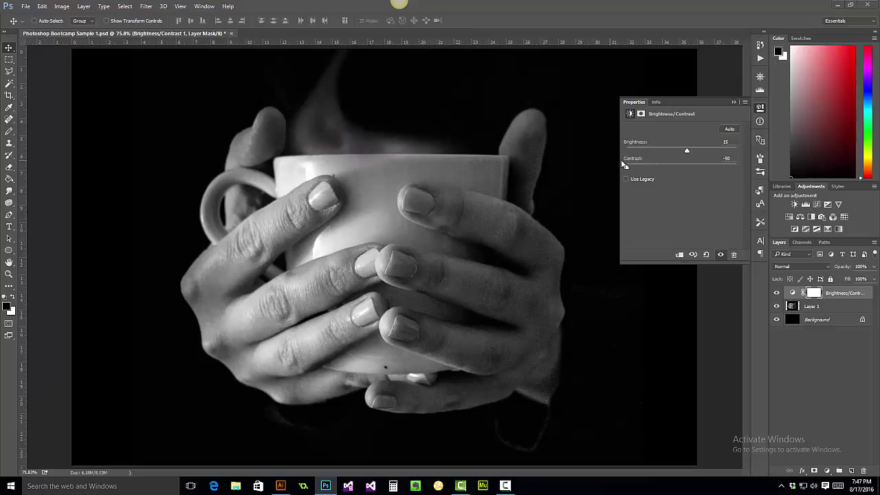
drag(653, 166, 761, 163)
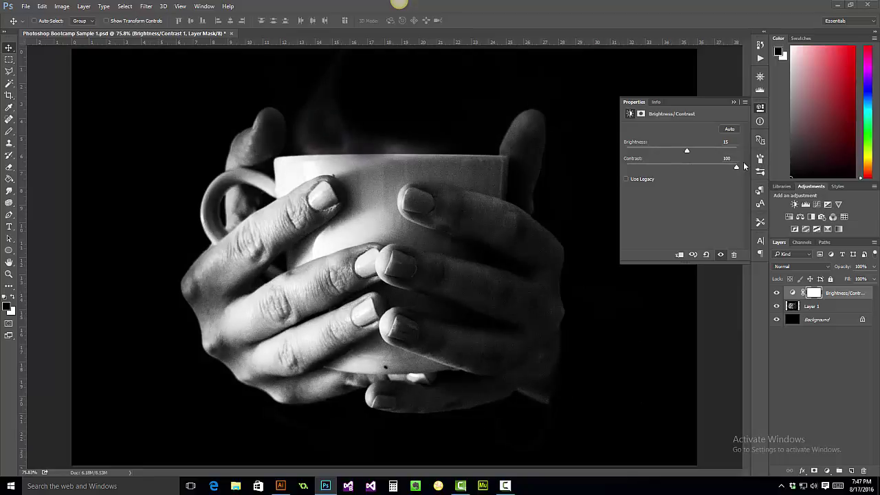
drag(730, 168, 680, 171)
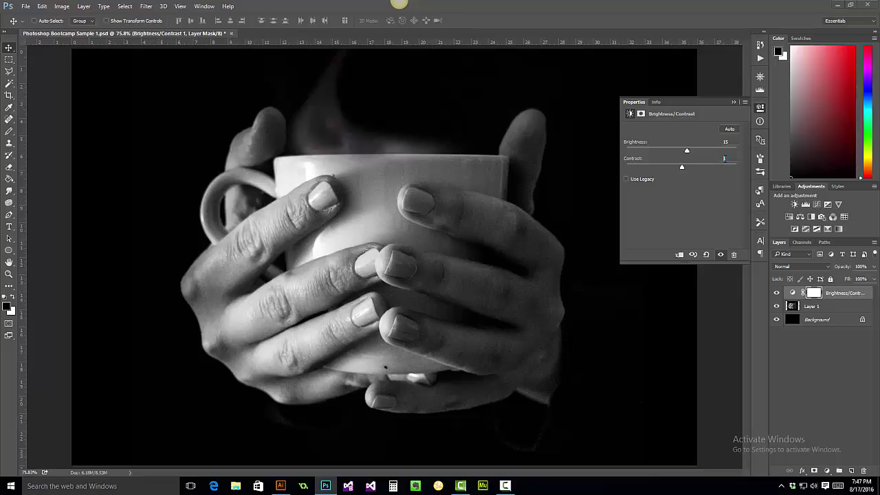
- Enter 0 in the Brightness field so brightness and contrast both read 0
click(726, 158)
click(725, 140)
text(0)
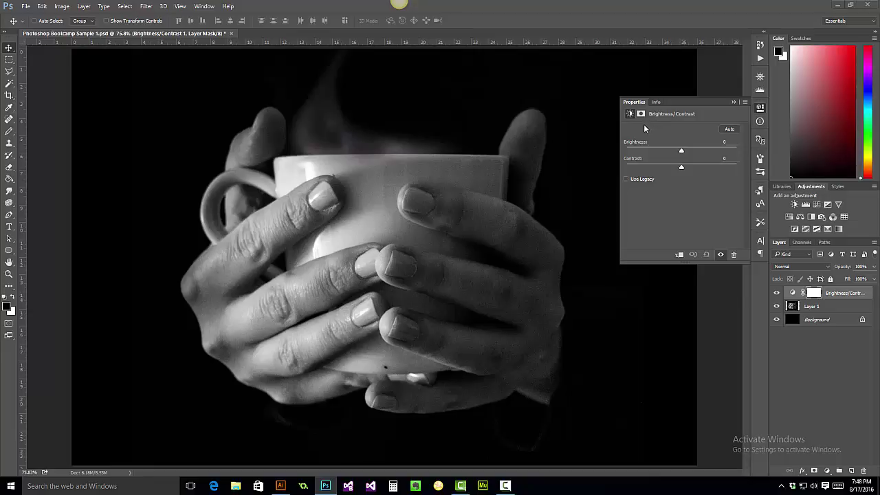
- Try Auto brightness/contrast, then reset the adjustment to its 0 and 0 defaults
click(730, 128)
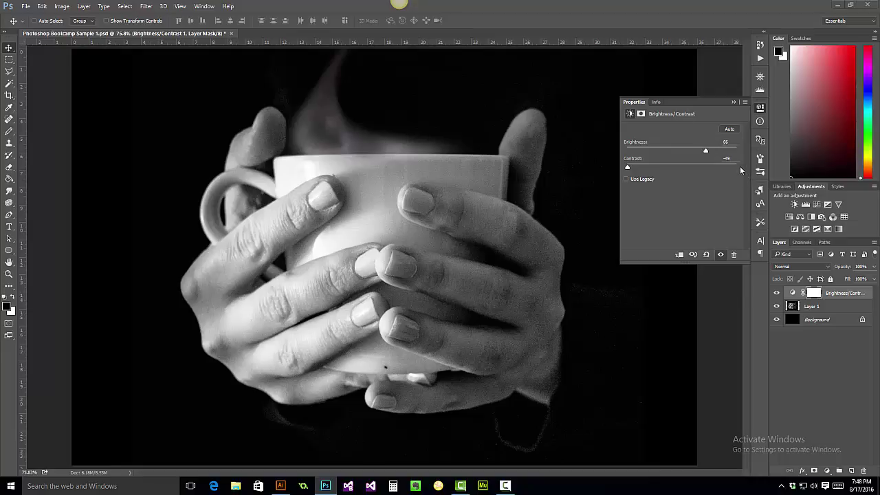
click(706, 255)
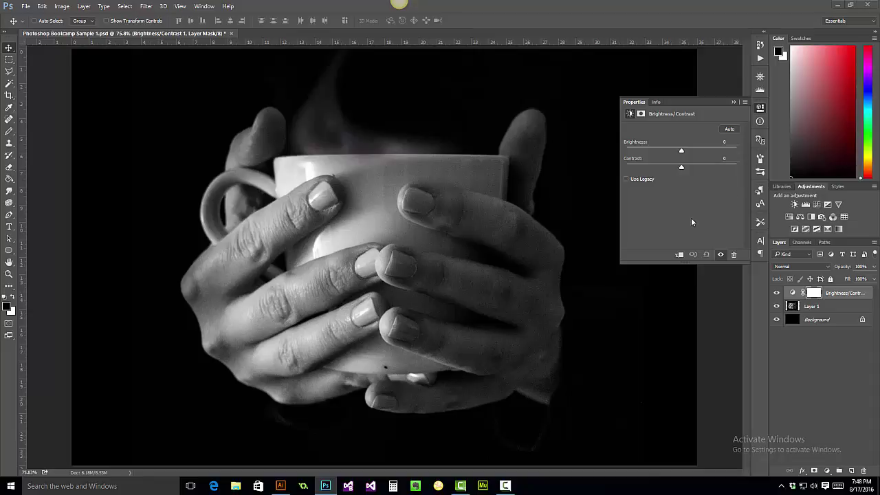
click(734, 102)
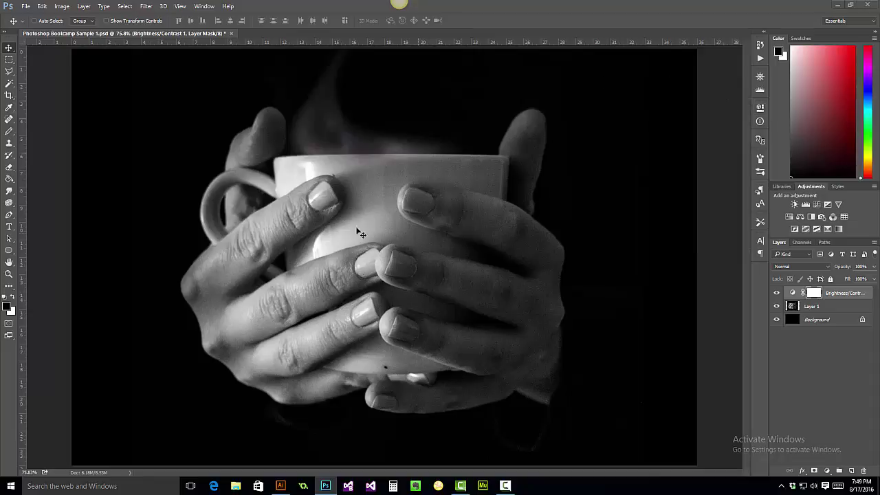